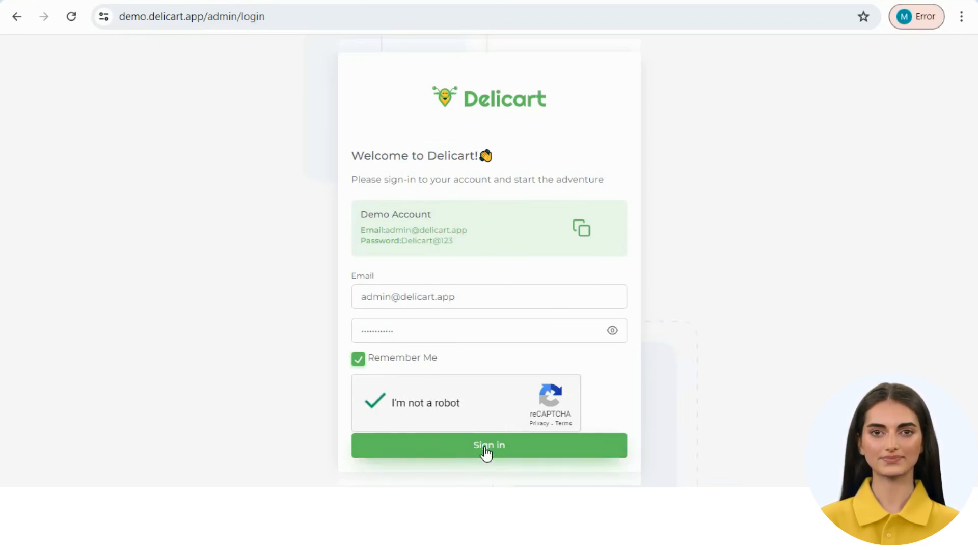
Sign in to the admin account with the prefilled credentials and open the list of countries under city management.
click(485, 451)
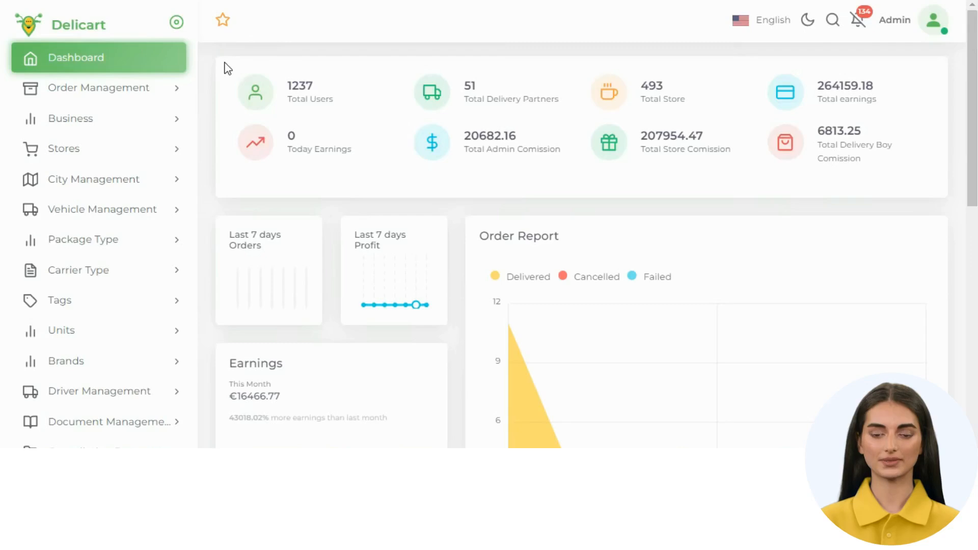
click(94, 182)
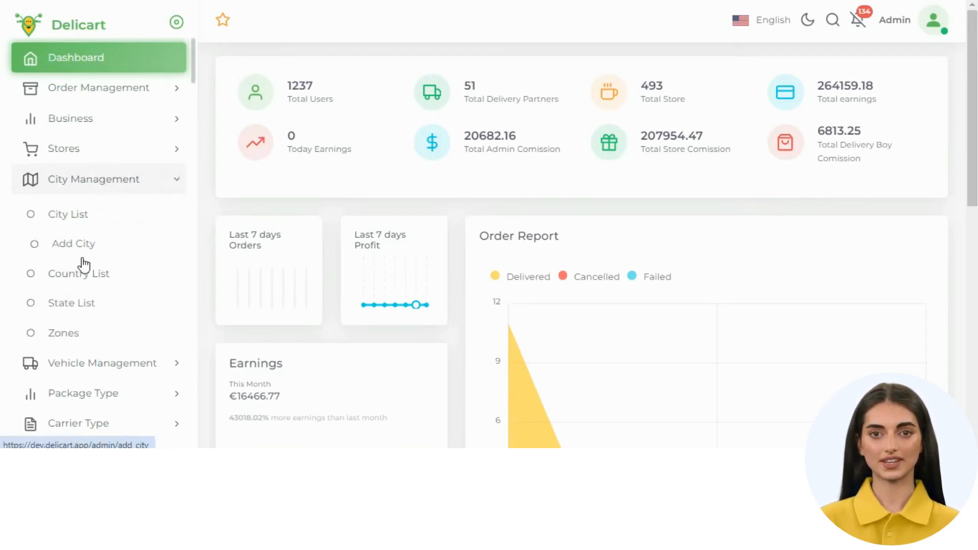
click(82, 281)
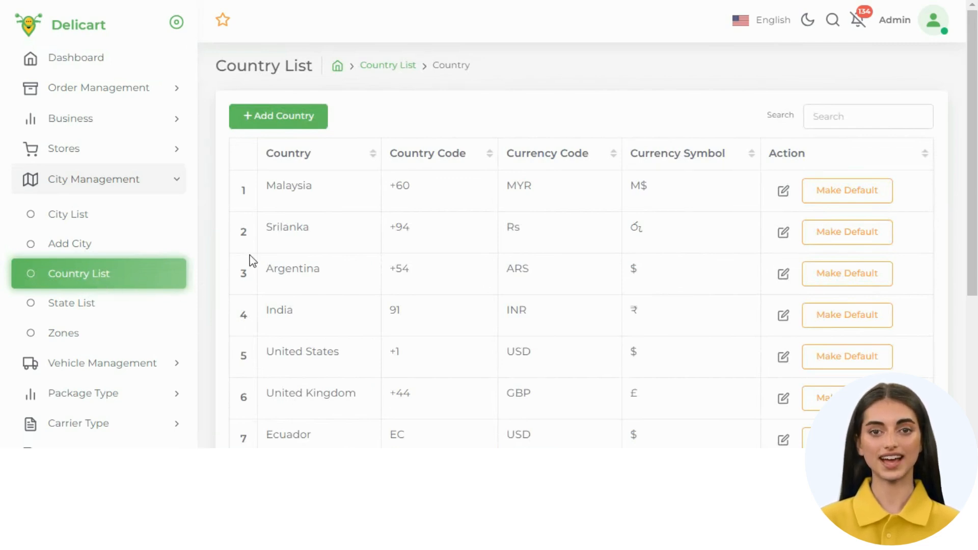
Add and save the country Finland with country code +358, currency code EUR and currency symbol €.
click(266, 119)
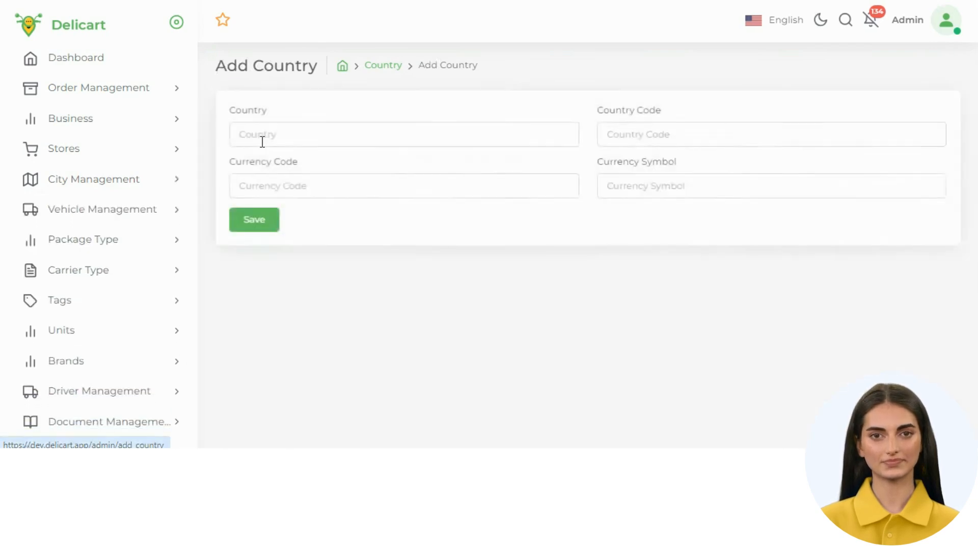
click(263, 137)
text(Finland)
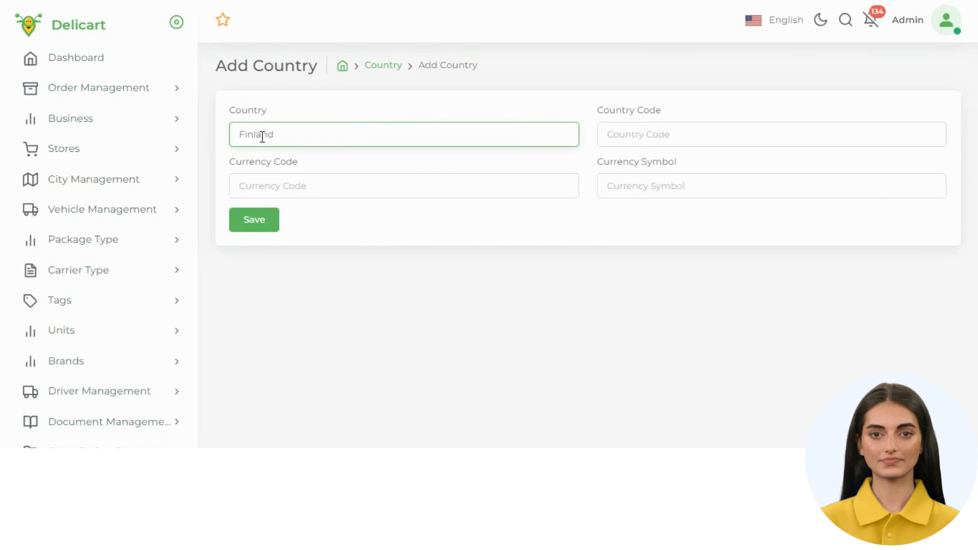
click(604, 135)
text(+358)
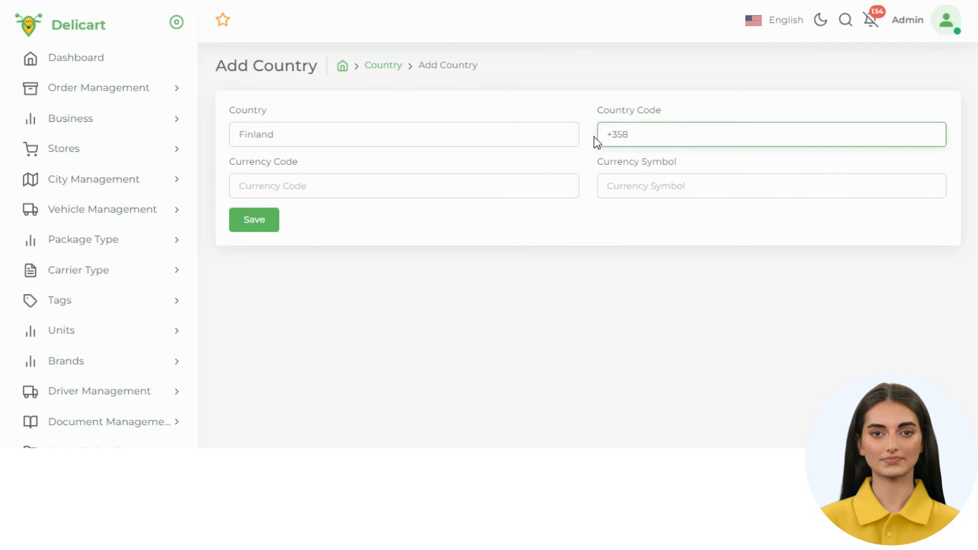
click(286, 187)
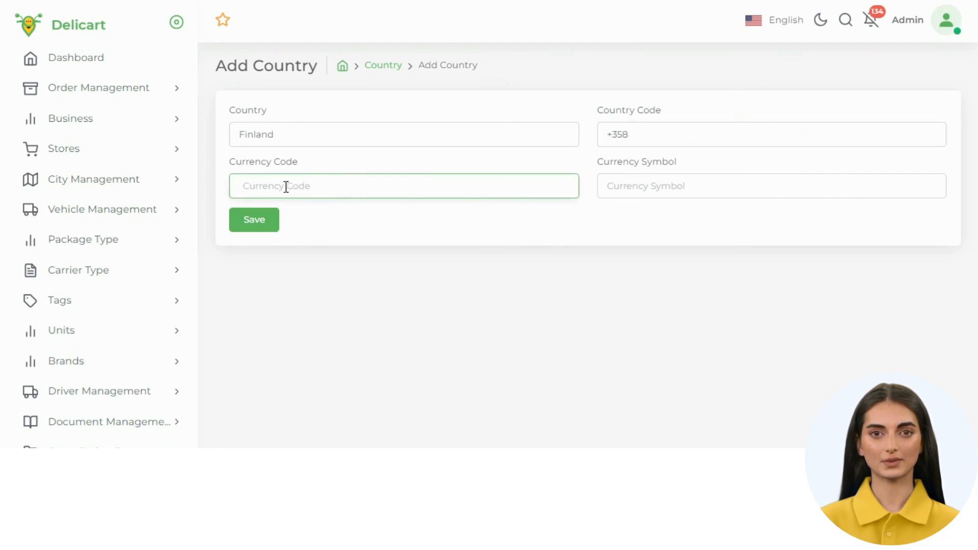
text(EUR)
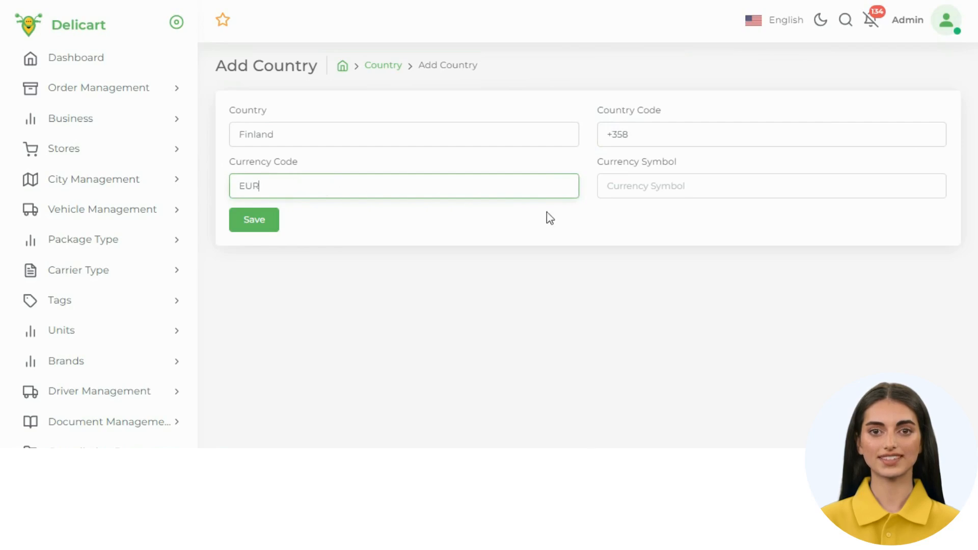
click(640, 187)
text(€)
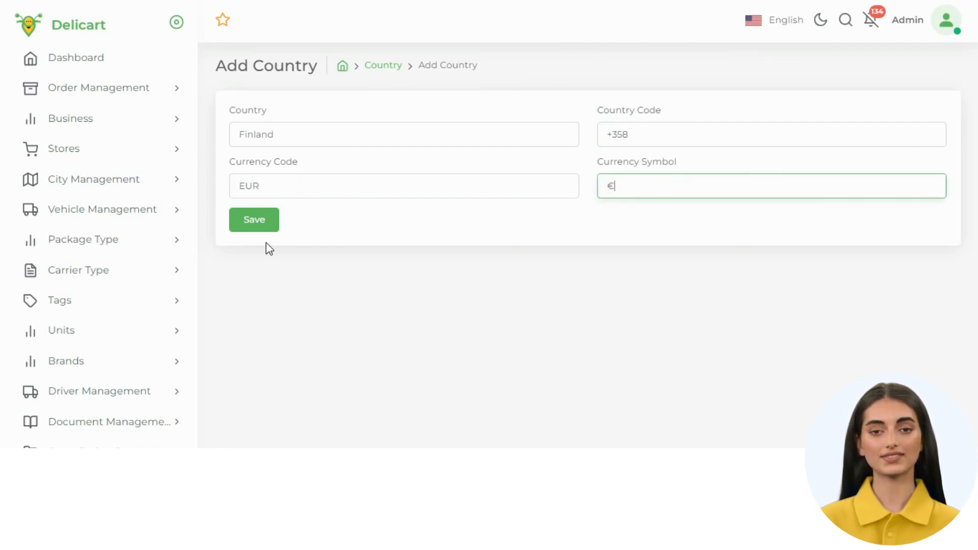
click(253, 225)
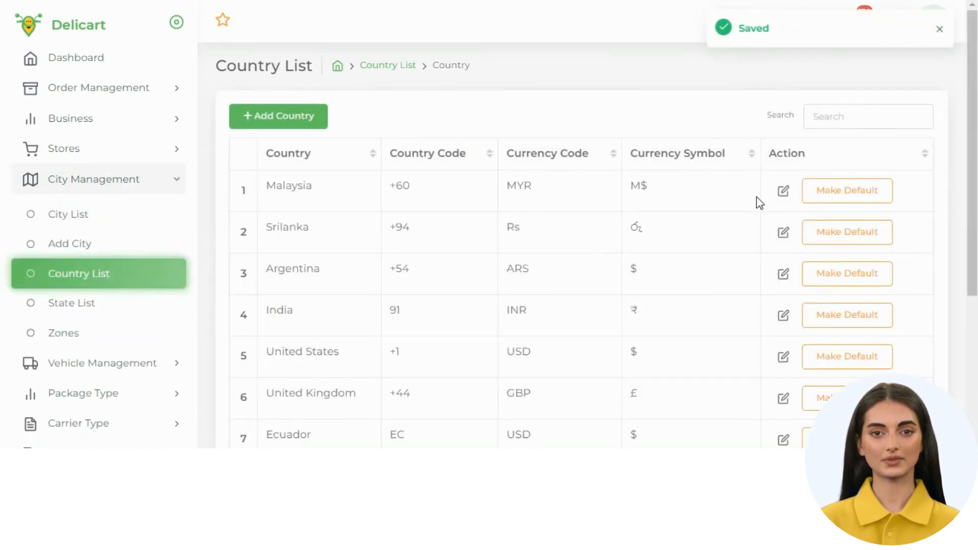
Search the country list for "Fin" and make Finland the default country.
click(829, 116)
text(F)
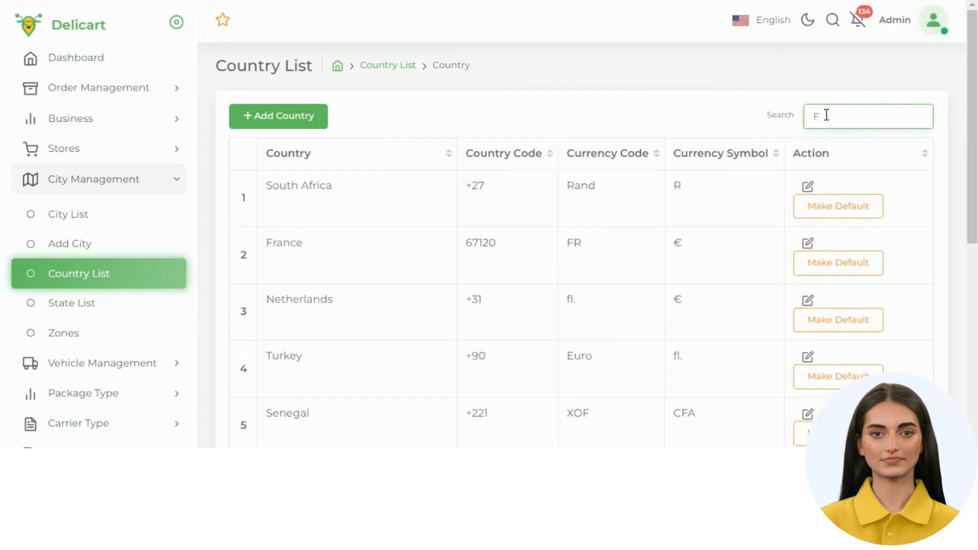
text(in)
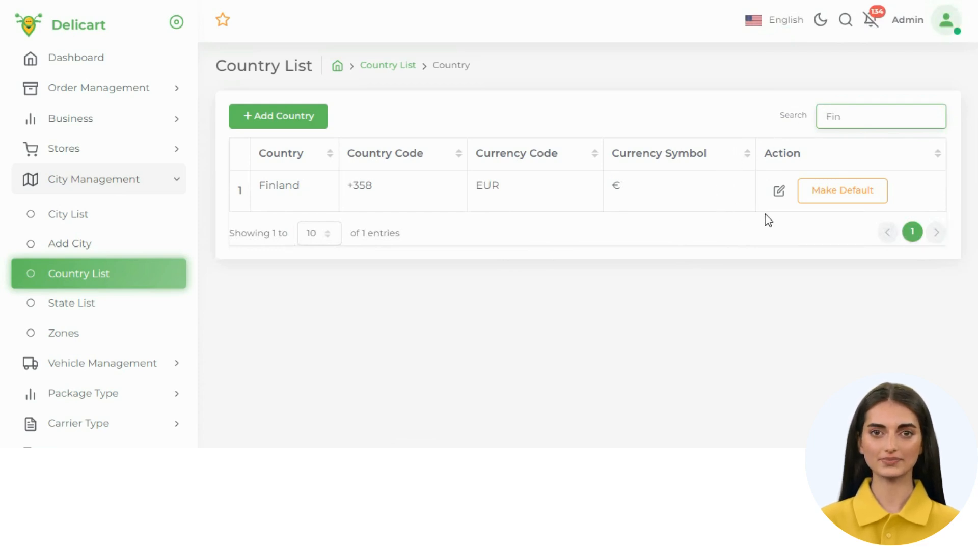
click(838, 197)
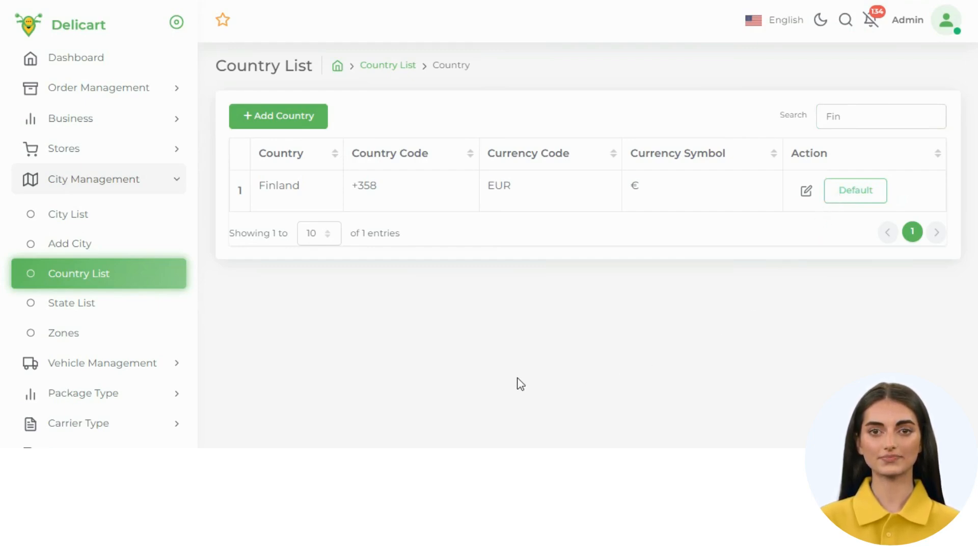
Add and save a state named Lapland that belongs to the country Finland.
click(80, 304)
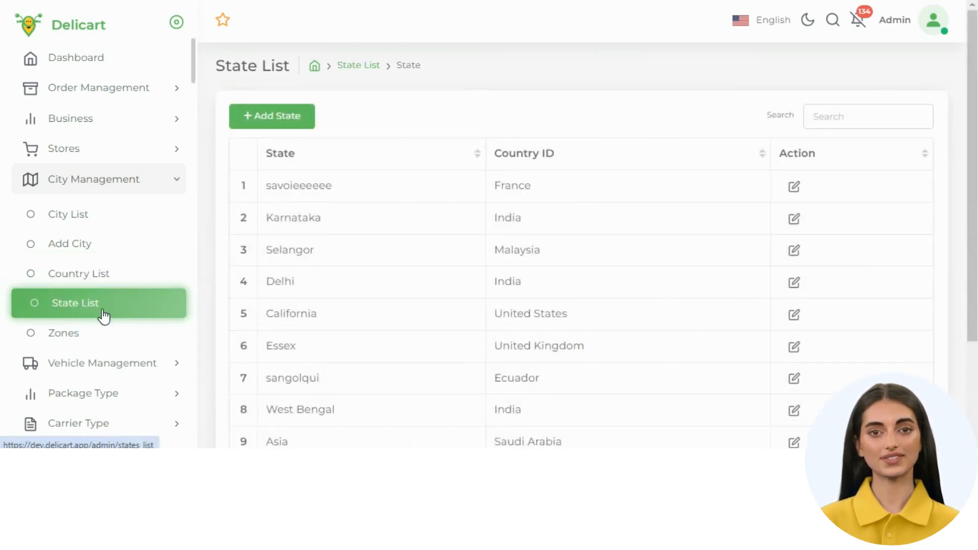
click(282, 117)
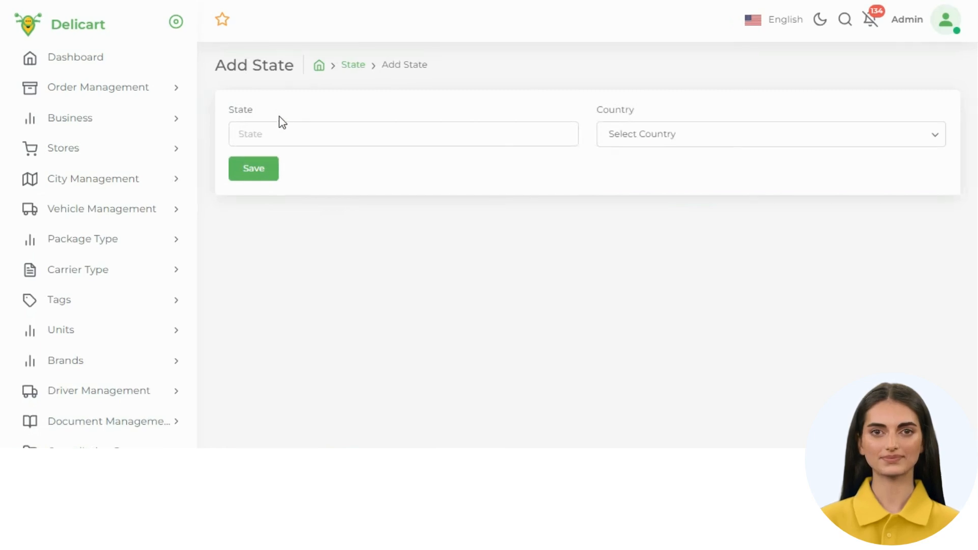
click(252, 135)
text(Lapland)
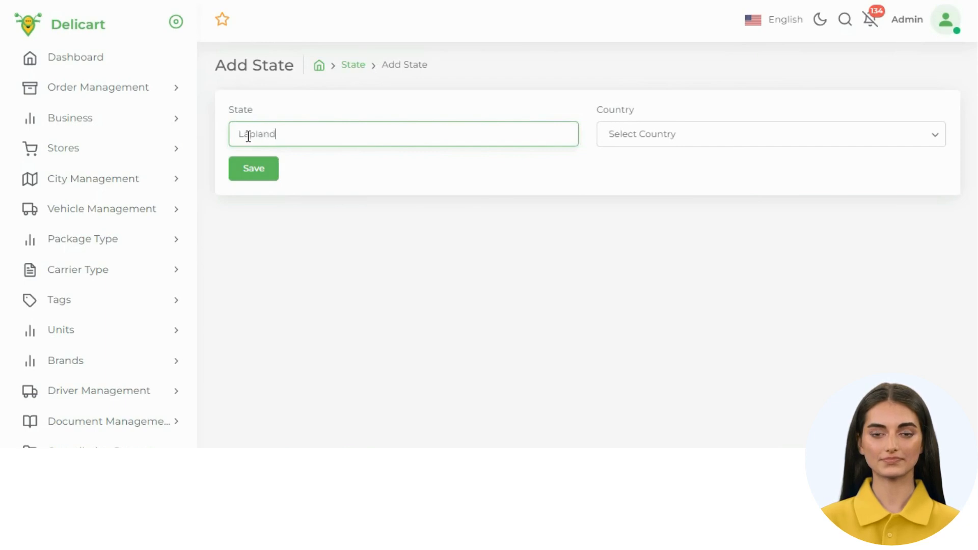
click(620, 135)
text(fi)
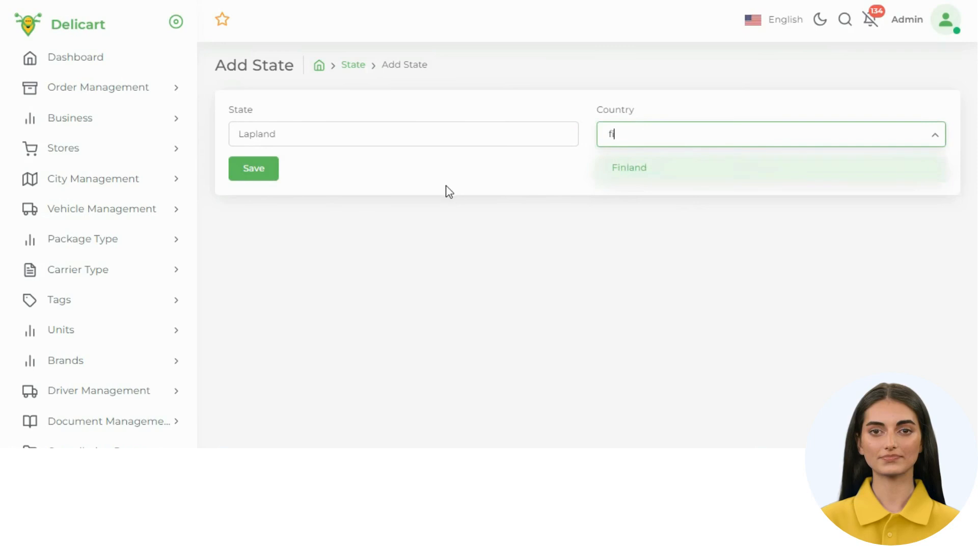
click(628, 171)
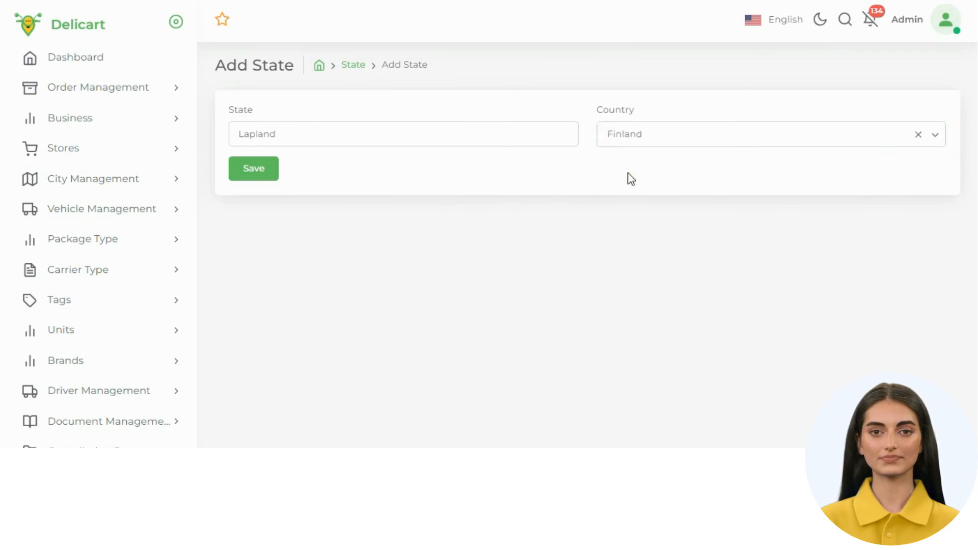
click(257, 170)
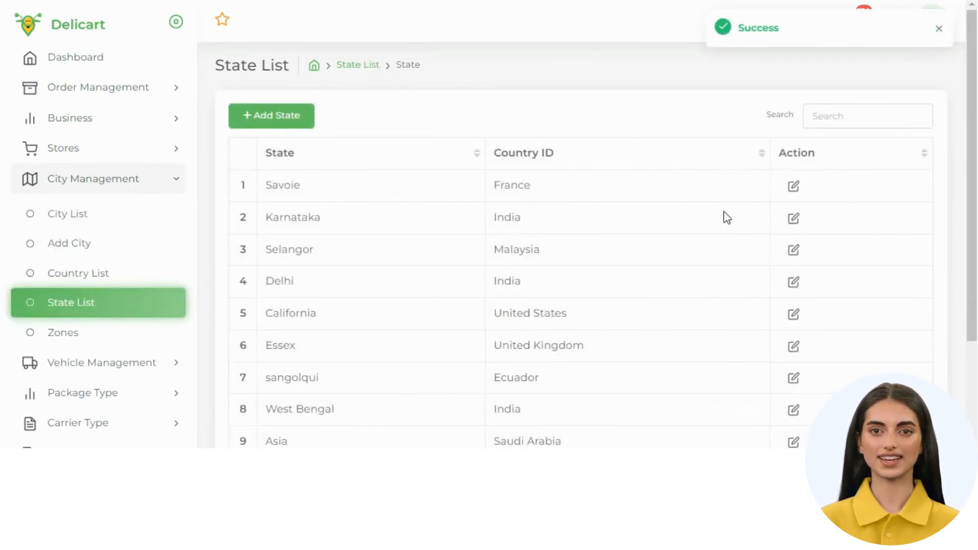
Search the state list for "Lap", open the Lapland entry for editing and save it.
click(832, 121)
text(Lap)
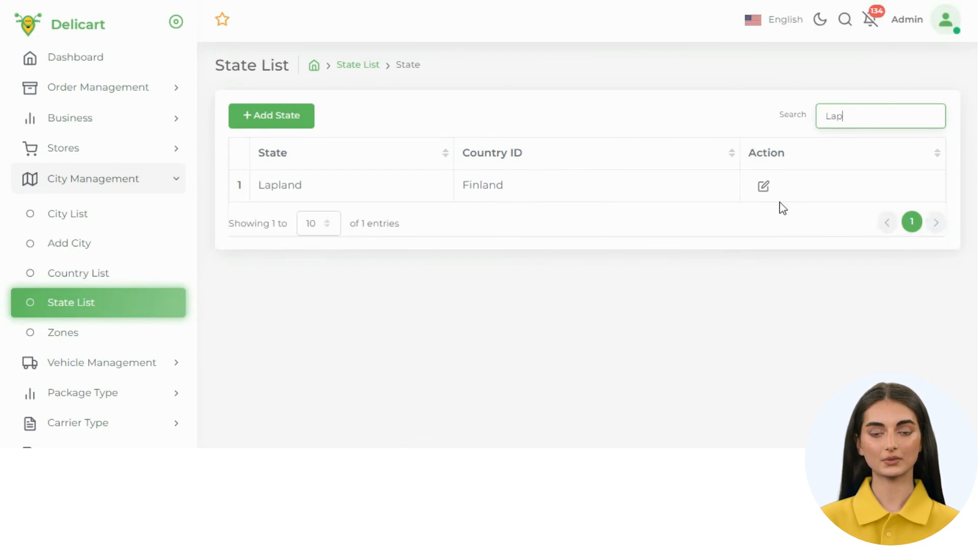
click(764, 187)
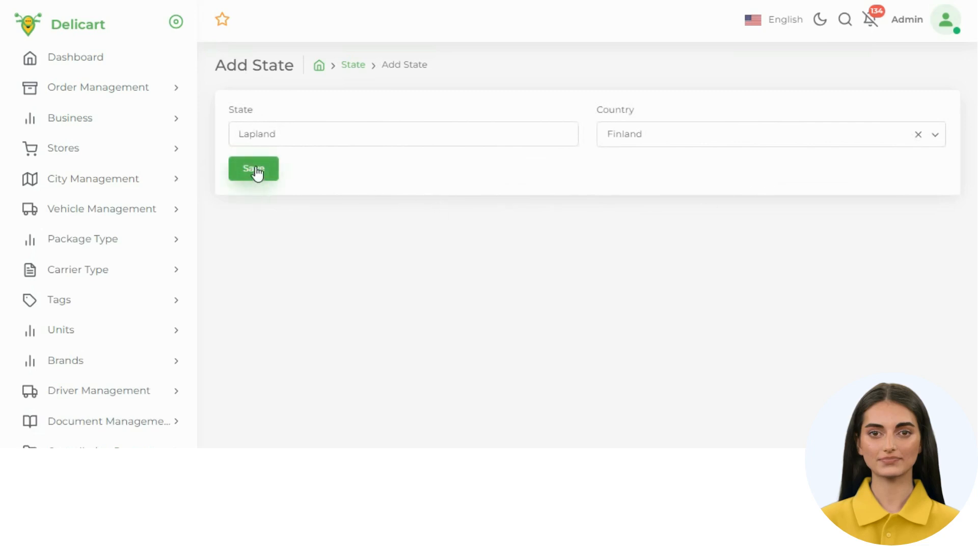
click(257, 174)
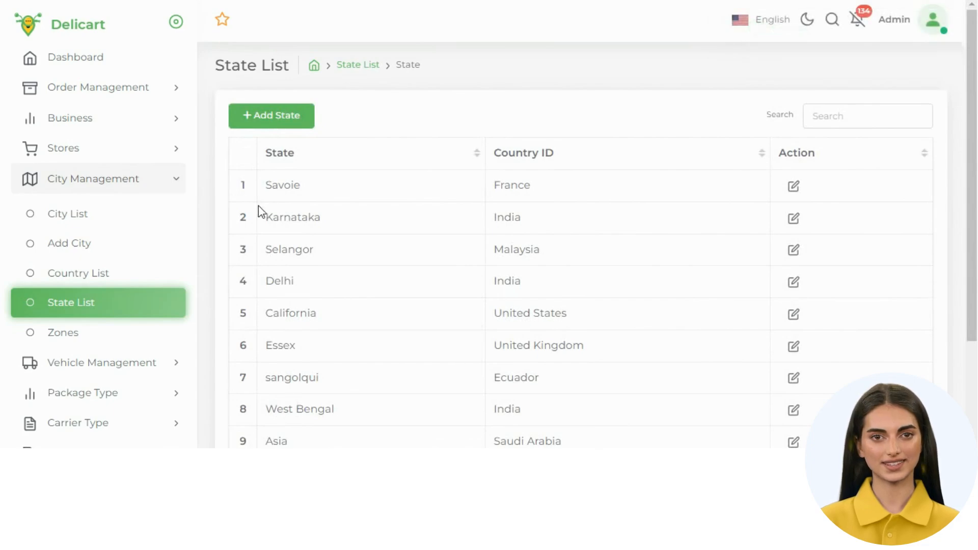
Start a new city entry with the suggested place "Inari, Finland" as the city and set its status to Active.
click(99, 249)
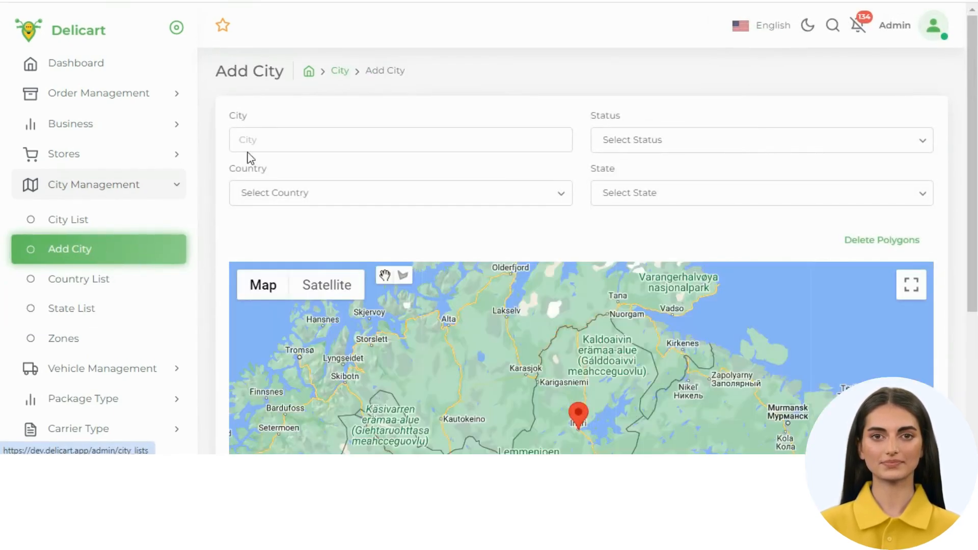
click(255, 135)
text(Inari)
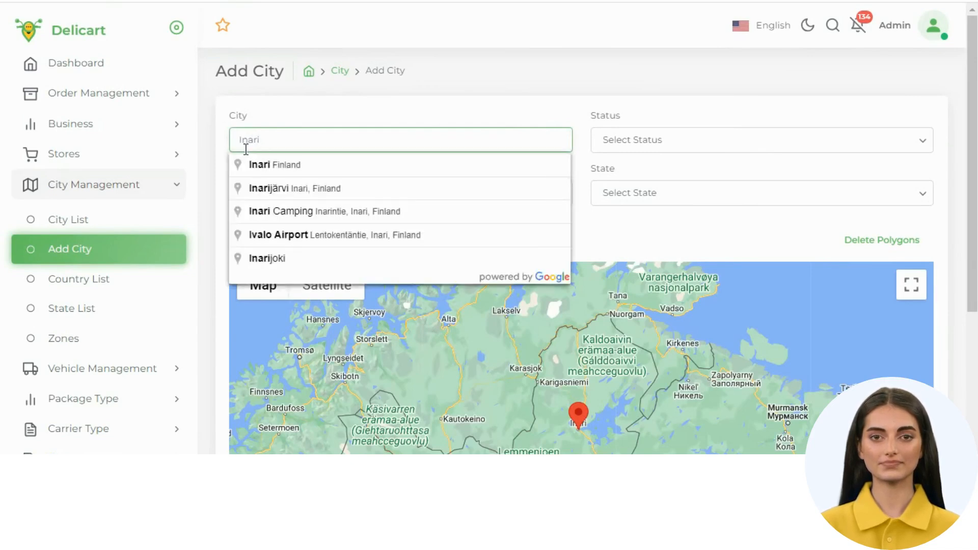
click(251, 164)
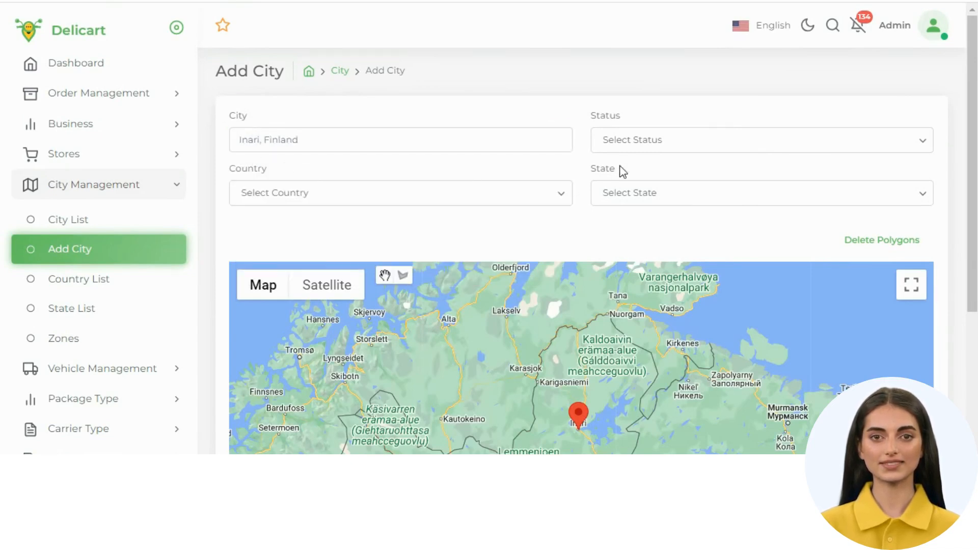
click(636, 141)
click(633, 170)
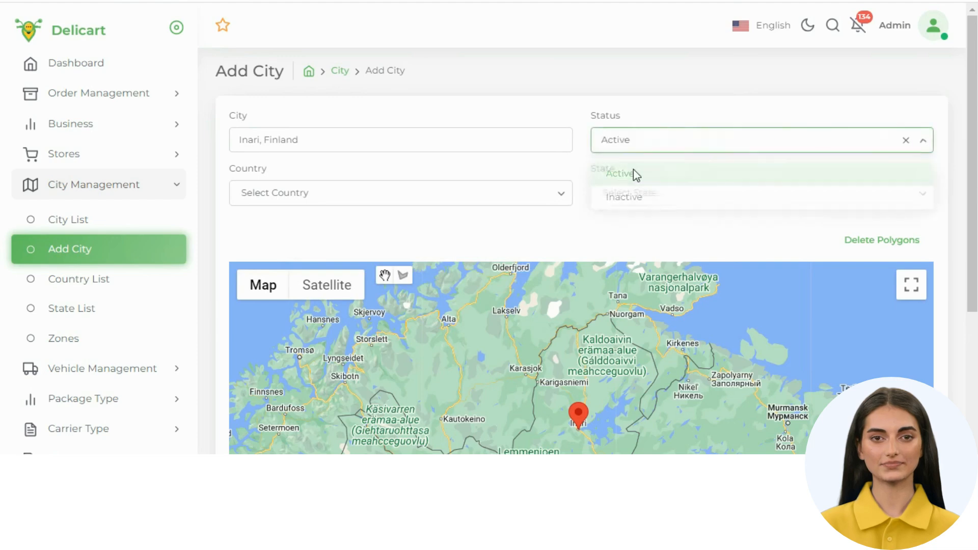
Set the new city's country to Finland and its state to Lapland.
click(339, 191)
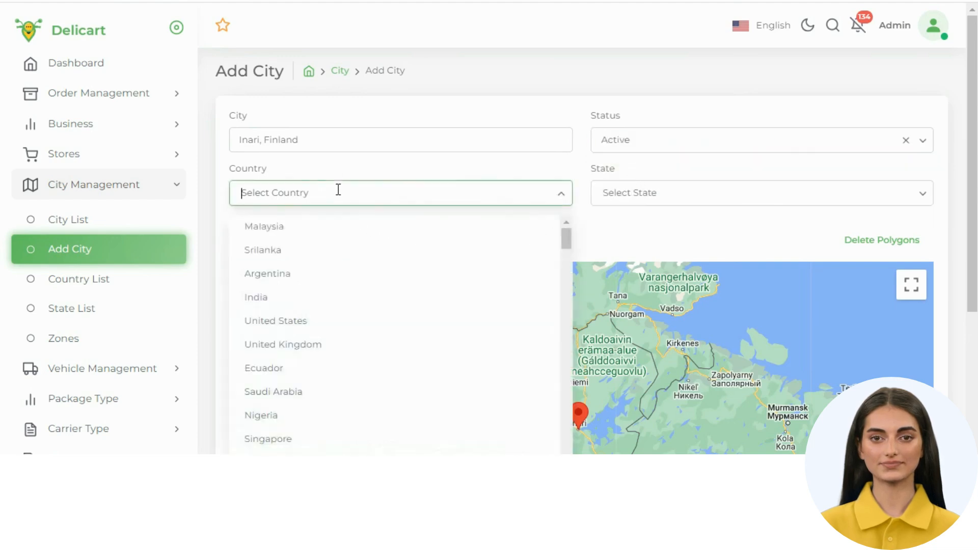
text(Fin)
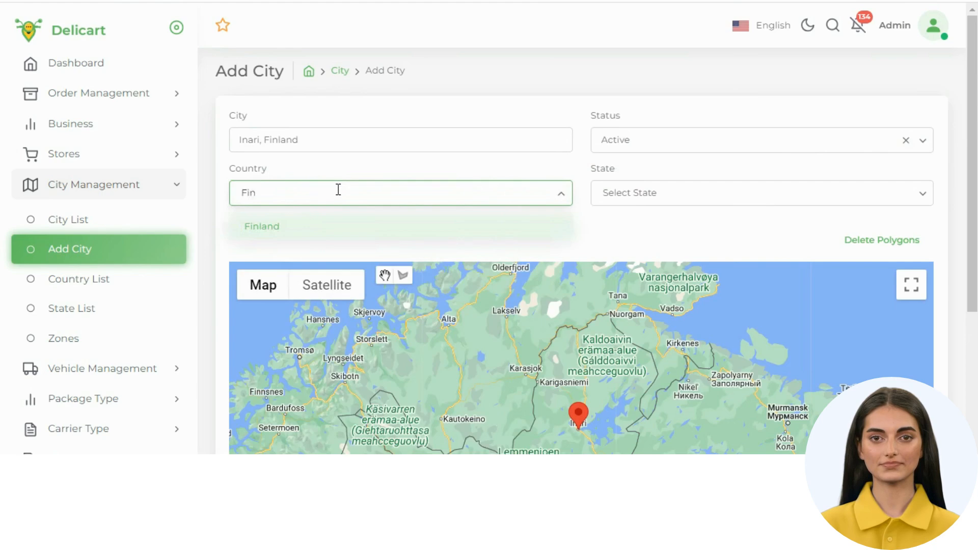
click(328, 229)
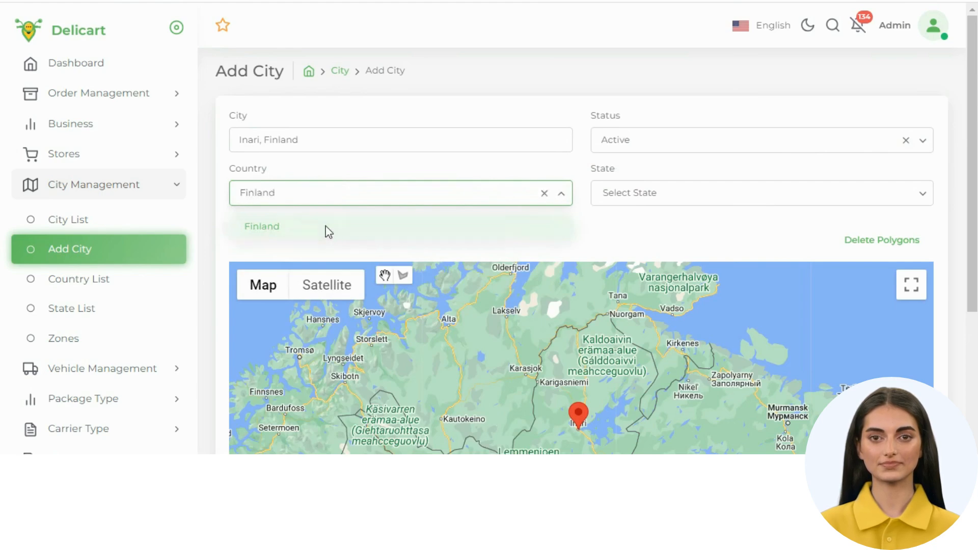
click(661, 190)
text(lap)
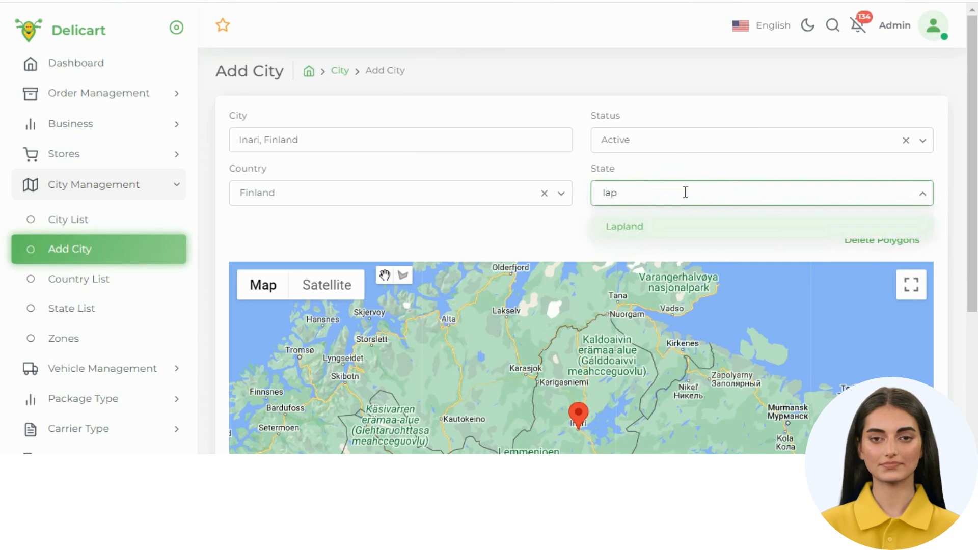
click(652, 232)
Draw a closed triangular polygon around the Inari marker on the map as the city's area.
scroll(581, 304, down, 1)
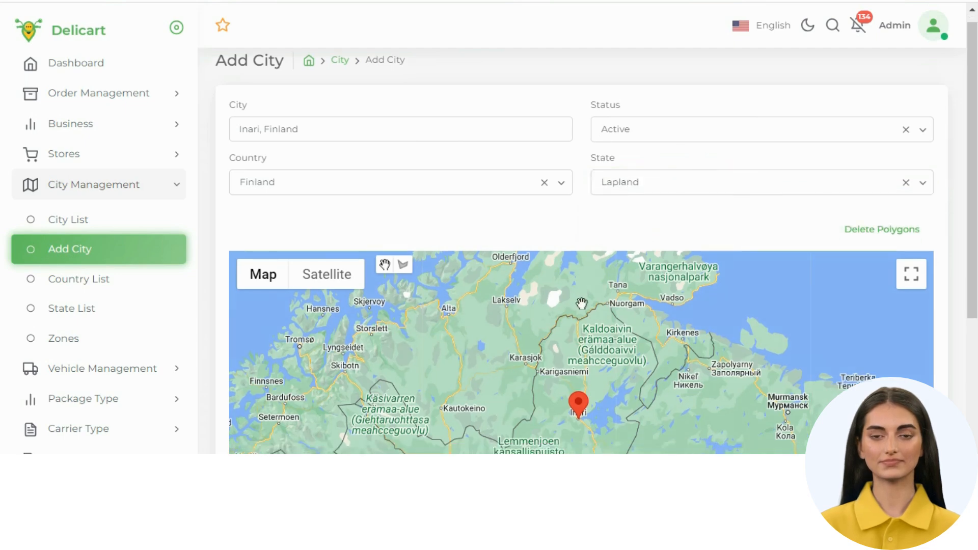
scroll(581, 304, down, 4)
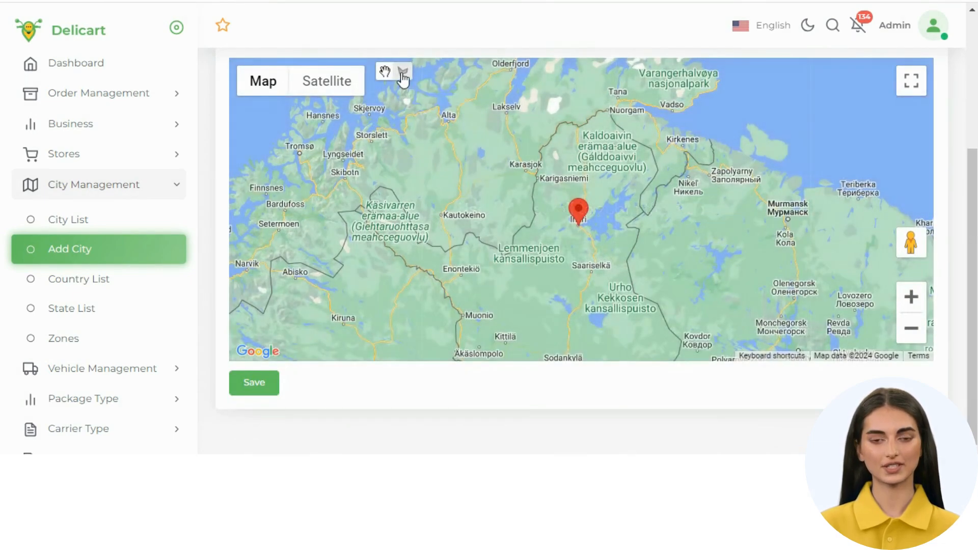
click(402, 74)
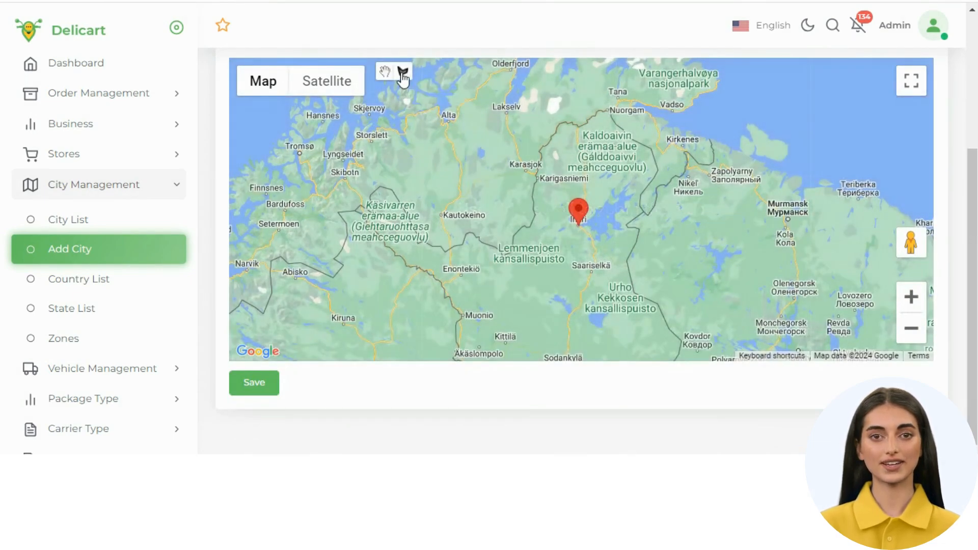
click(569, 214)
click(566, 230)
click(603, 228)
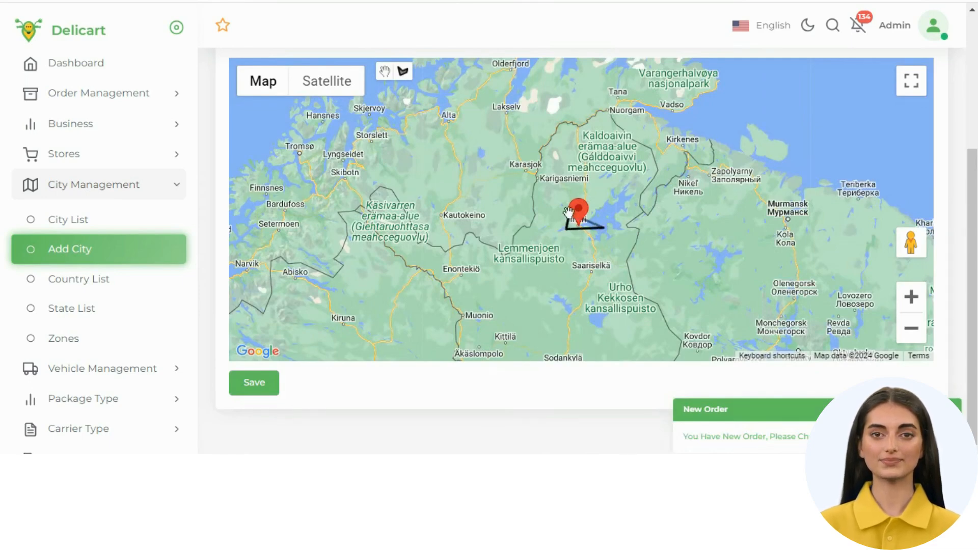
click(568, 214)
scroll(620, 236, up, 2)
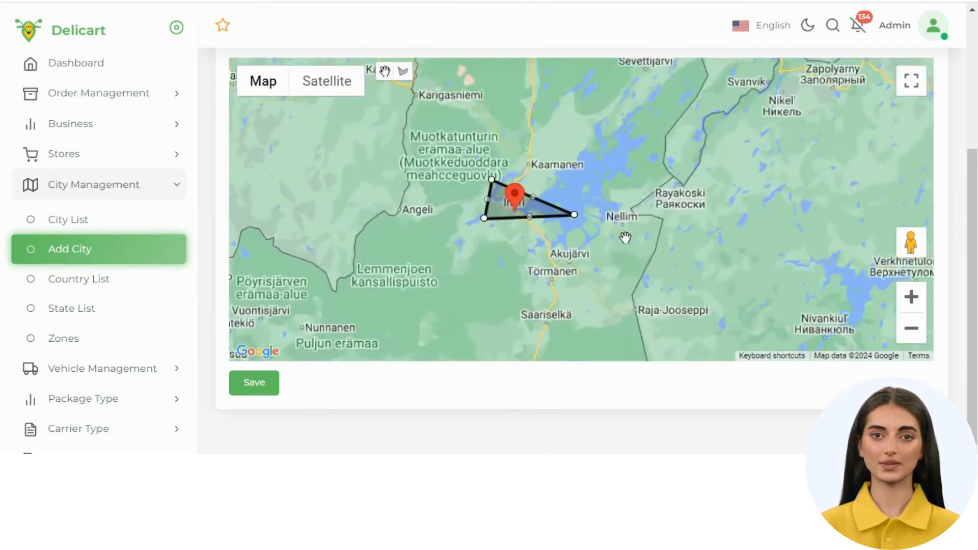
Draw a second closed triangular polygon northeast of the Inari marker, across Inarijärvi, and save the new city.
drag(542, 174, 561, 201)
scroll(562, 200, up, 2)
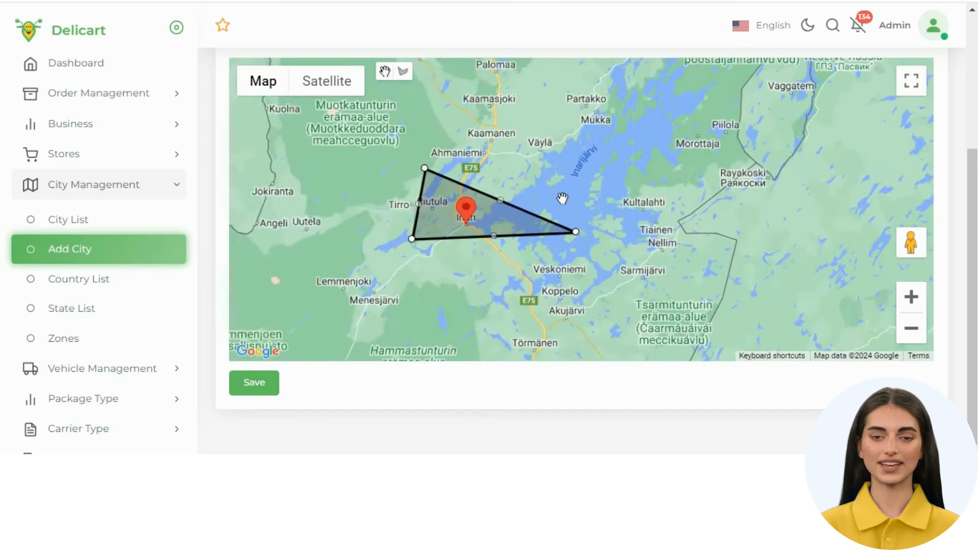
click(404, 74)
click(405, 115)
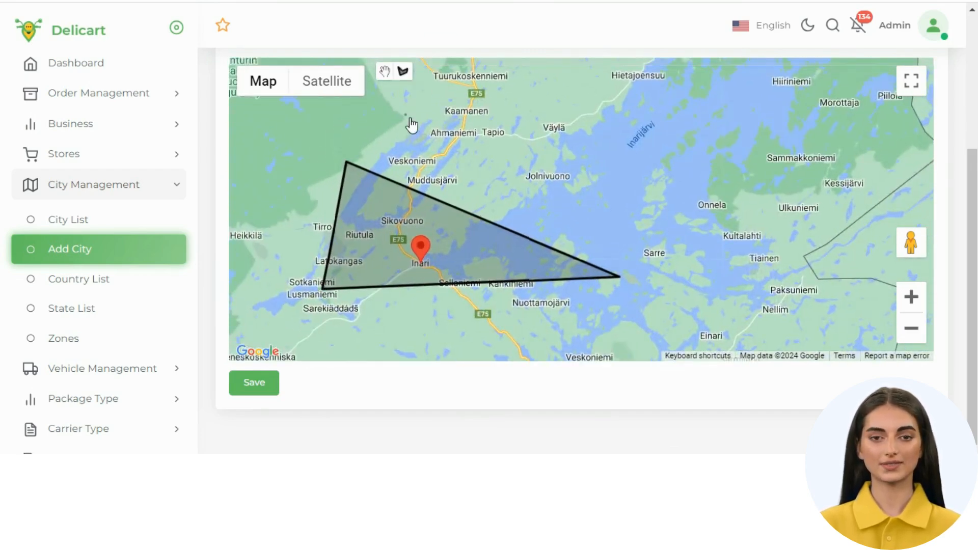
click(675, 262)
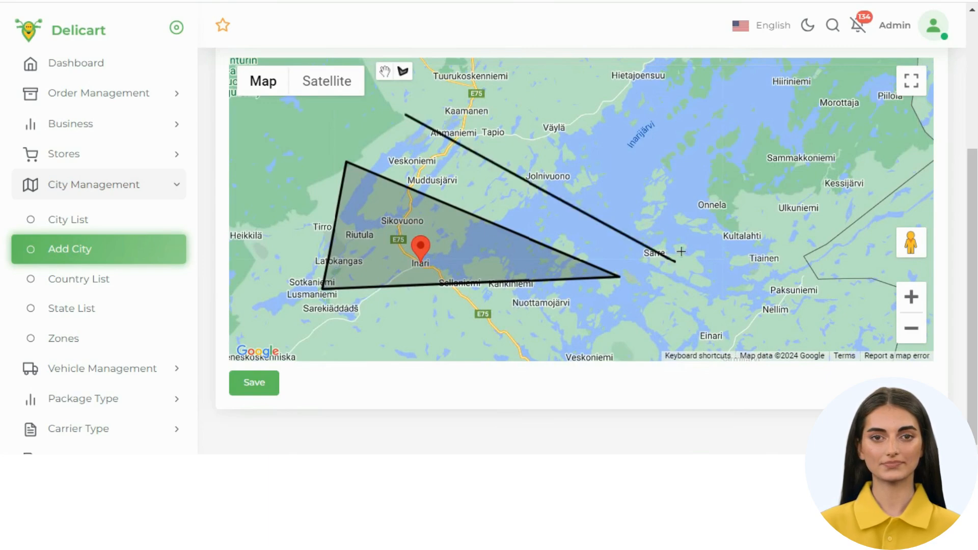
click(788, 126)
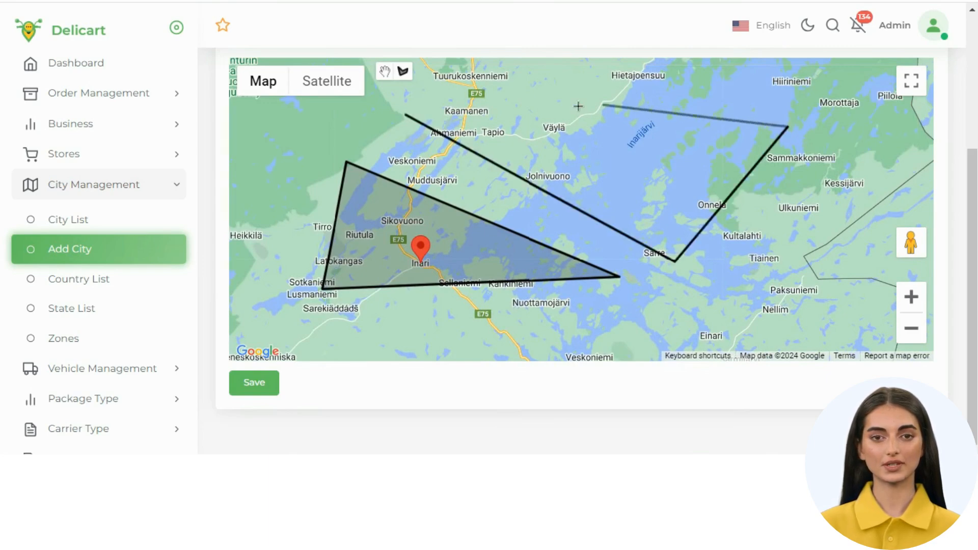
click(405, 114)
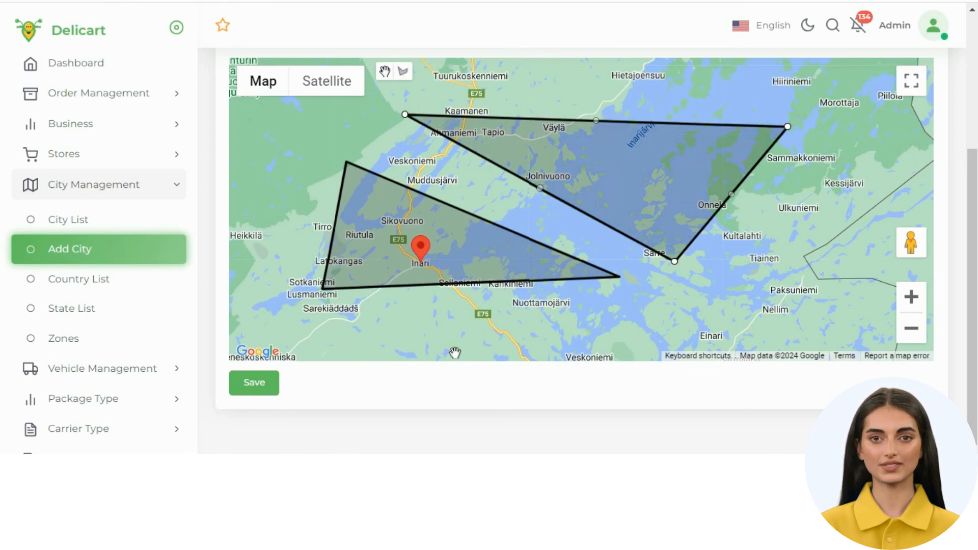
click(256, 402)
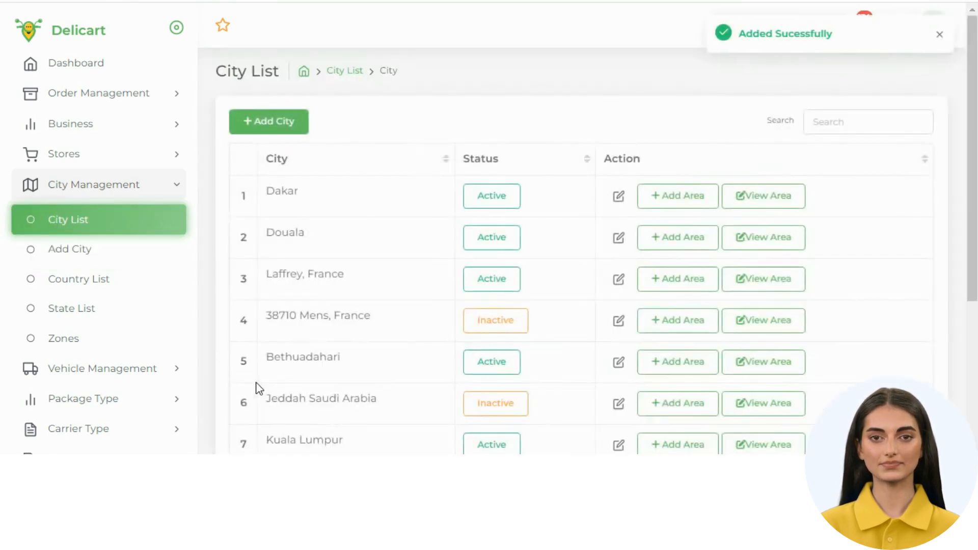
Search the city list for "Inar" and switch the status of Inari, Finland to Inactive and back to Active.
click(821, 122)
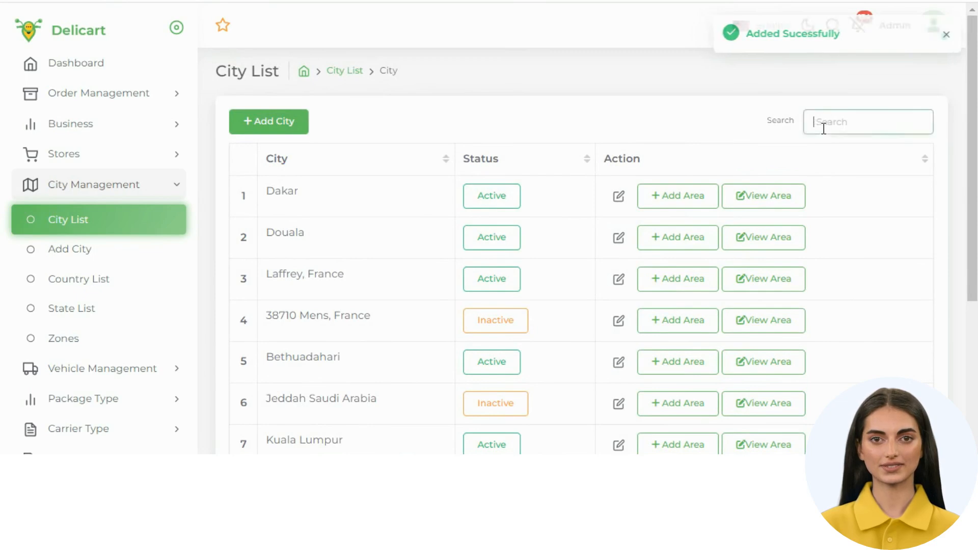
text(Inar)
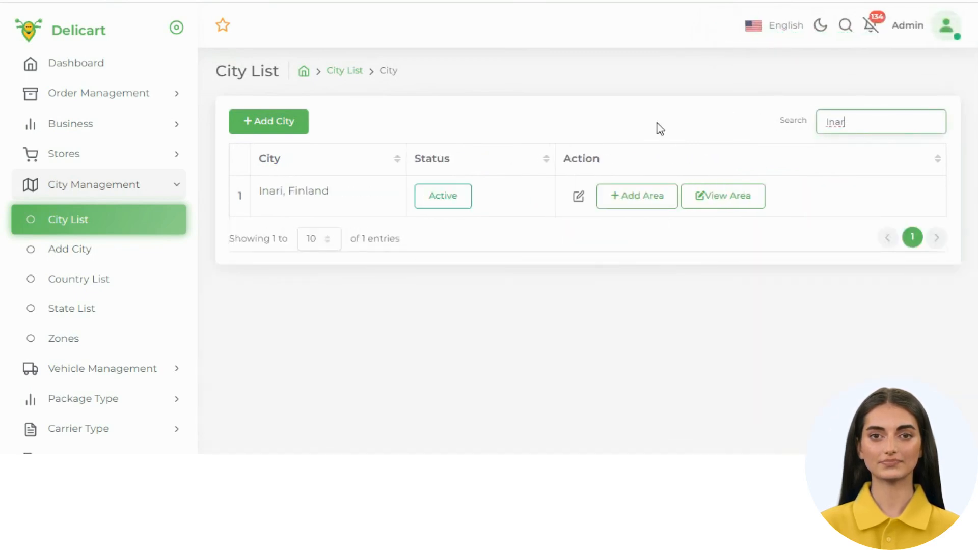
click(448, 203)
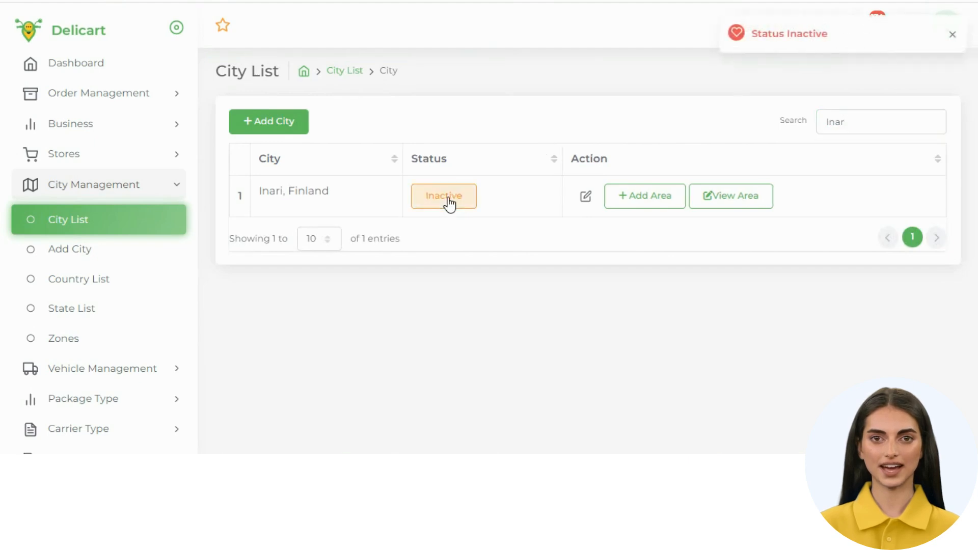
right_click(448, 203)
click(433, 203)
click(431, 203)
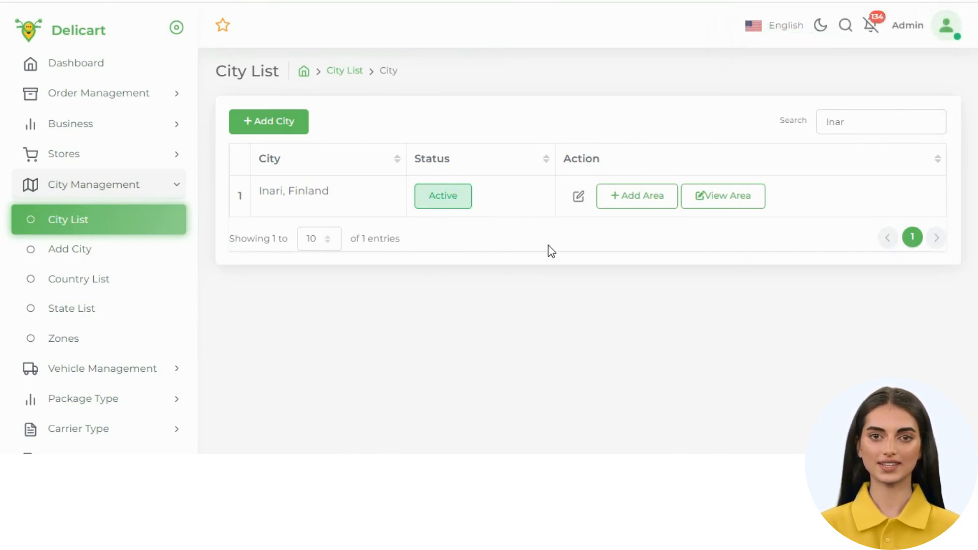
Add the suggested place "Huskybaari, Inarintie, Inari, Finland" as an area of Inari with status Active and save it.
click(628, 200)
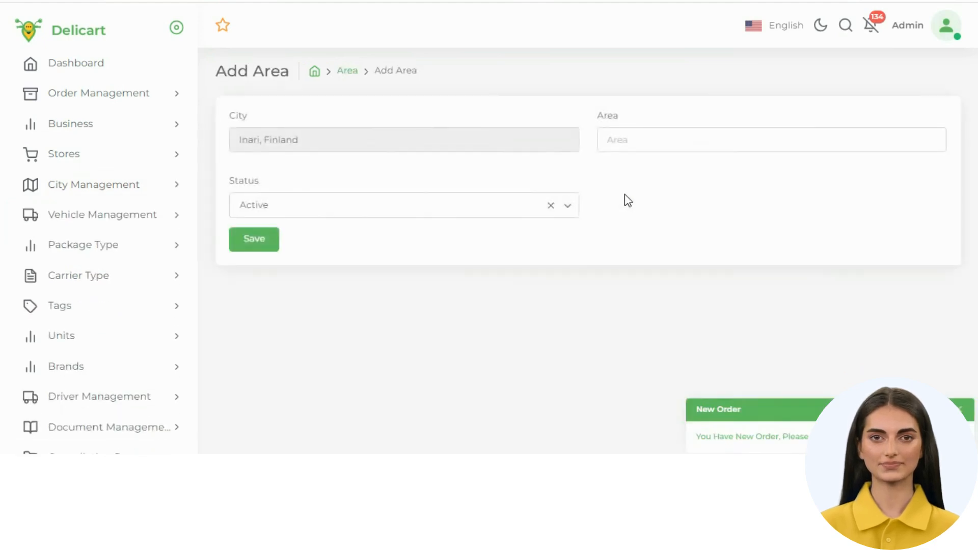
click(610, 141)
text(Huskybaari)
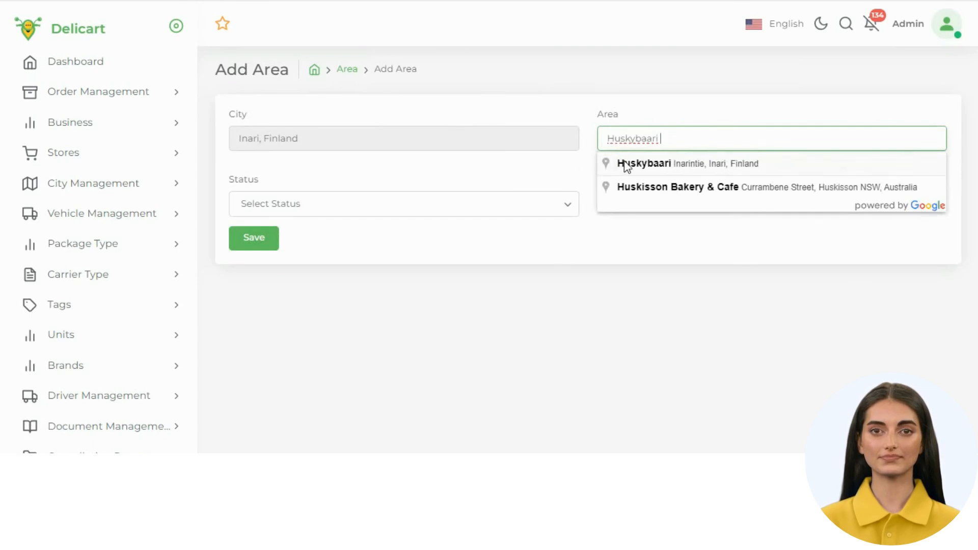
click(670, 171)
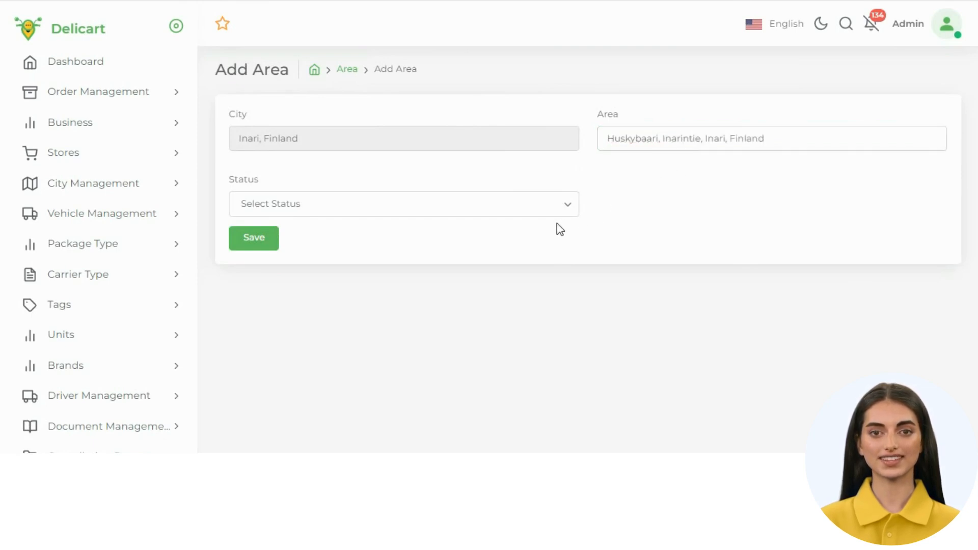
click(350, 206)
click(337, 237)
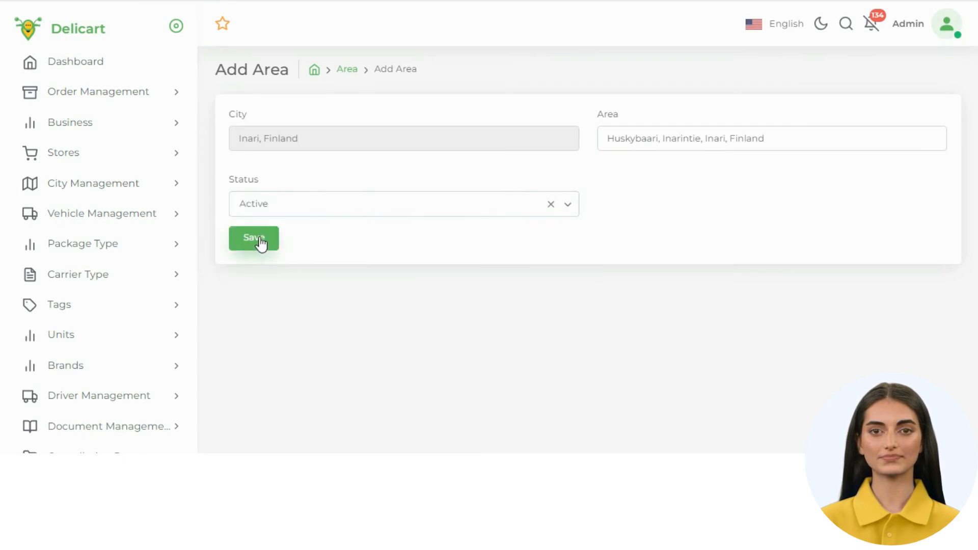
click(258, 240)
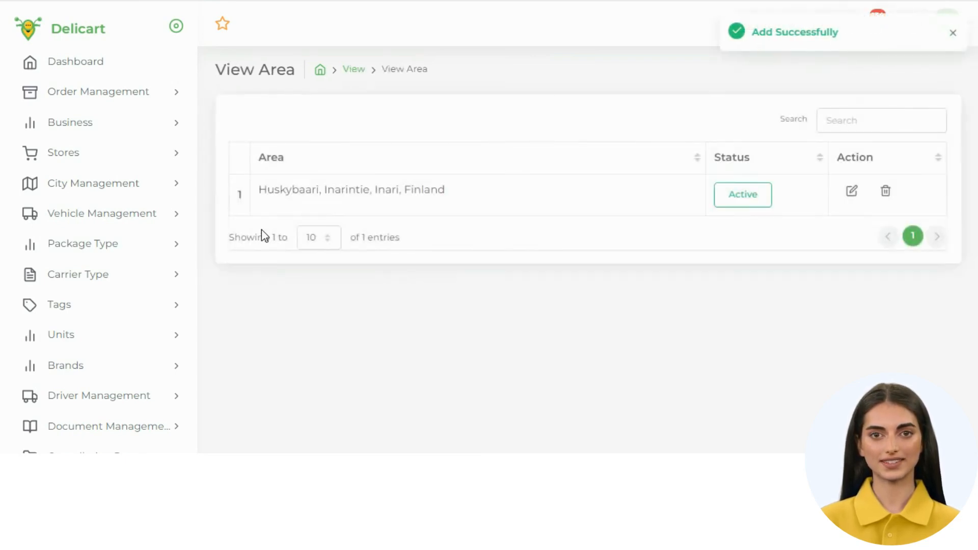
Switch the Huskybaari area's status to Inactive and back to Active.
click(750, 207)
click(743, 206)
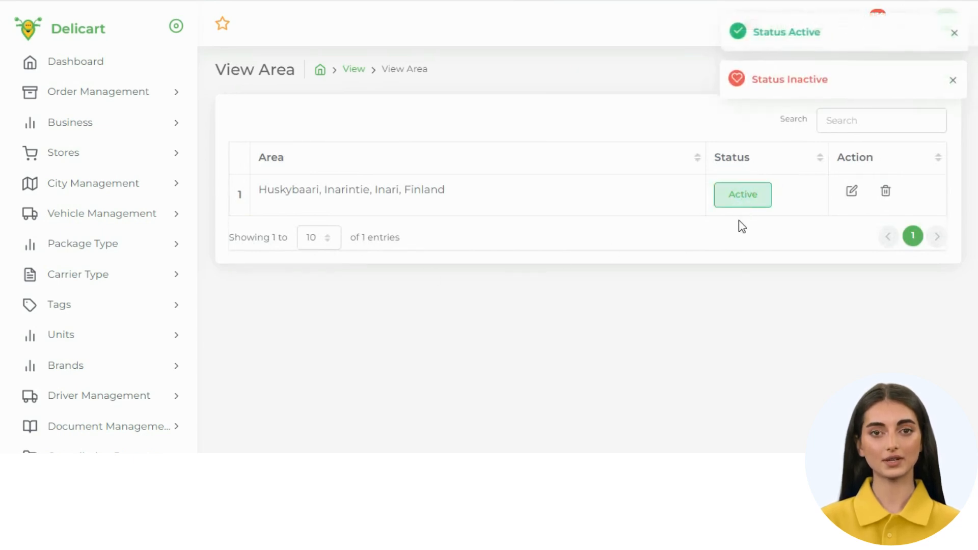